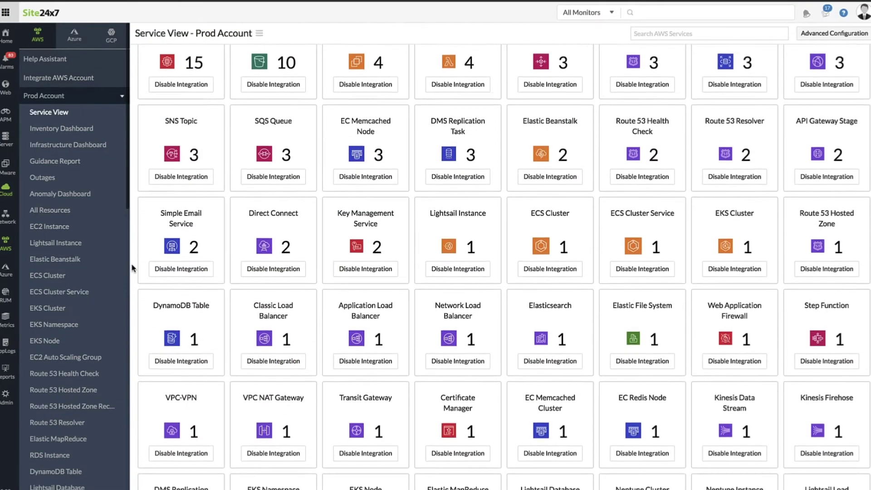
scroll(132, 268, "down", 1)
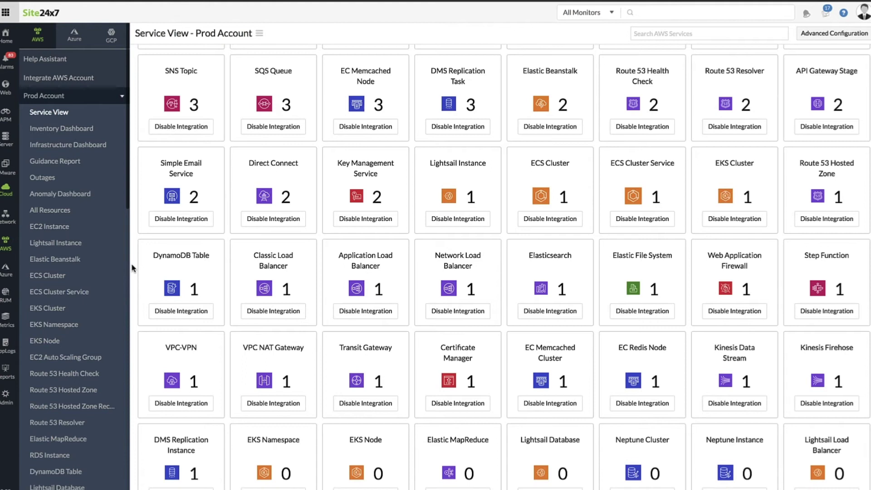
scroll(131, 268, "up", 2)
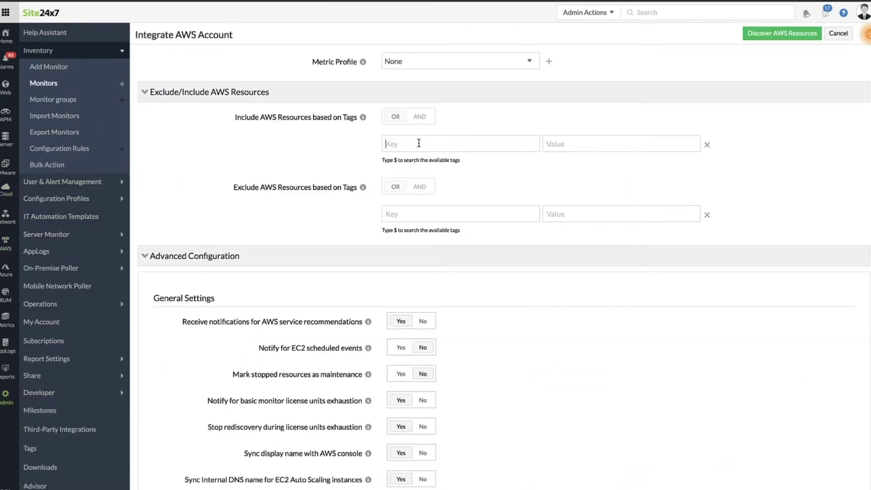
type("en")
type("ronmen")
type("prod")
type("uction")
Include tag environment=production, exclude tag environment=testing, and show the Include Tags help
left_click(510, 217)
type("envir")
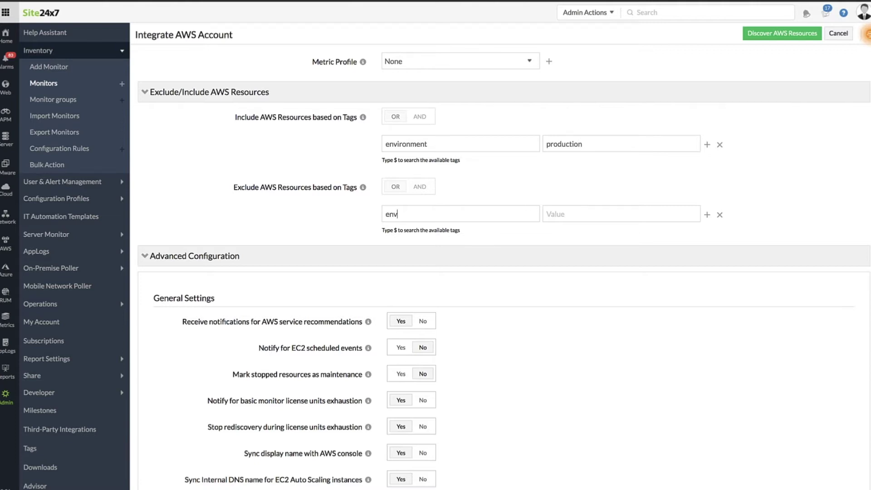
type("onment")
left_click(610, 215)
type("testin")
type("g")
left_click(363, 118)
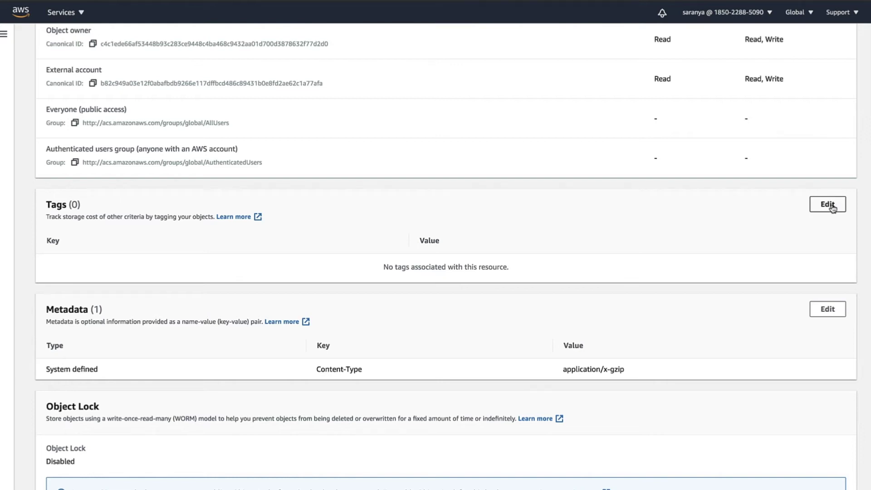
Add a monitor_site24x7 tag with value false to the S3 log object
left_click(828, 204)
left_click(72, 226)
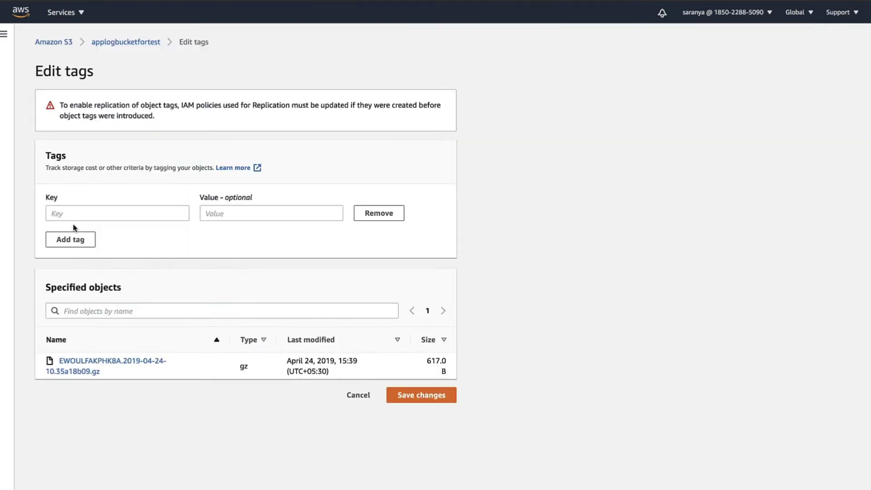
left_click(105, 213)
type("moni")
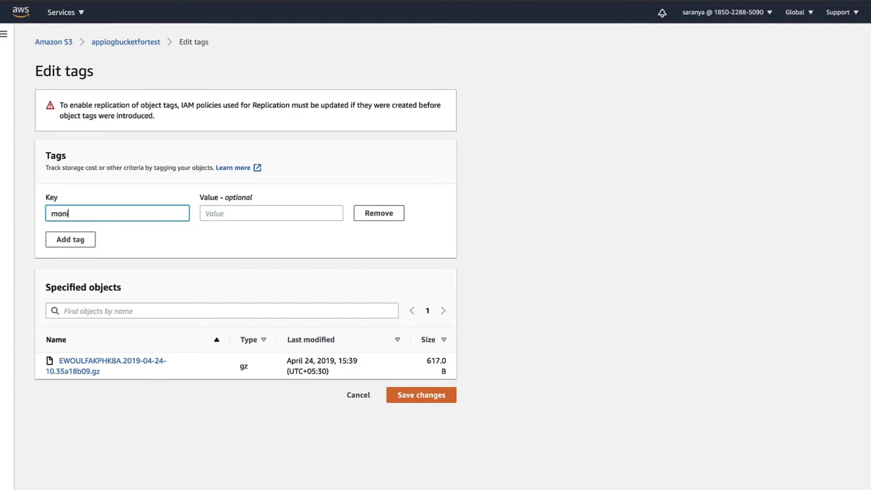
type("tor_site")
type("24x7")
left_click(224, 214)
type("false")
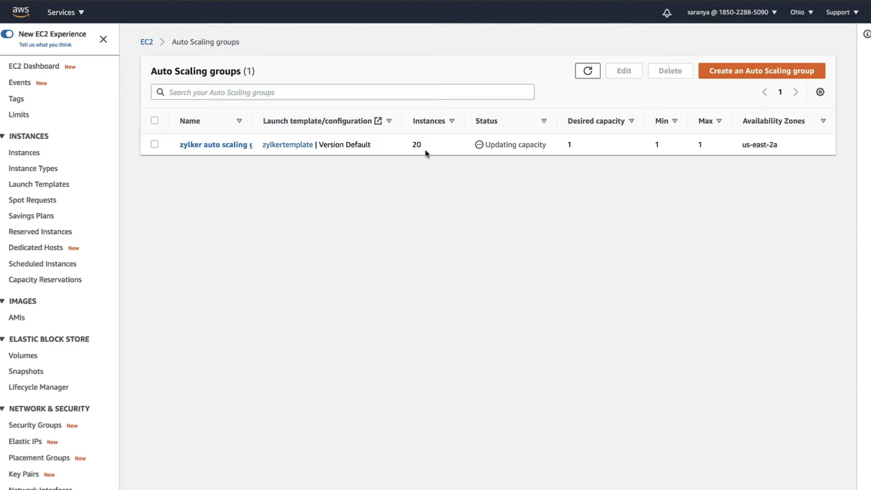
Tag the zylker Auto Scaling group group_site24x7=zylker, then return to Site24x7's AWS Service View
left_click(216, 145)
scroll(216, 151, "down", 5)
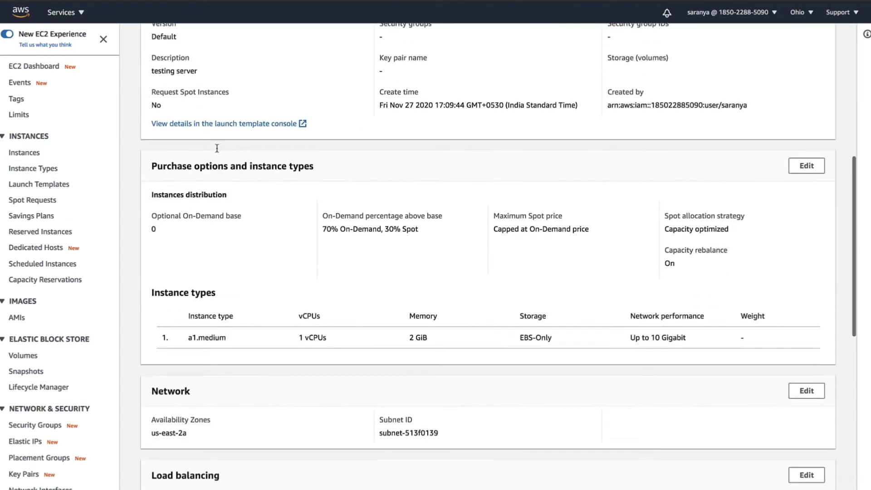
scroll(216, 151, "down", 5)
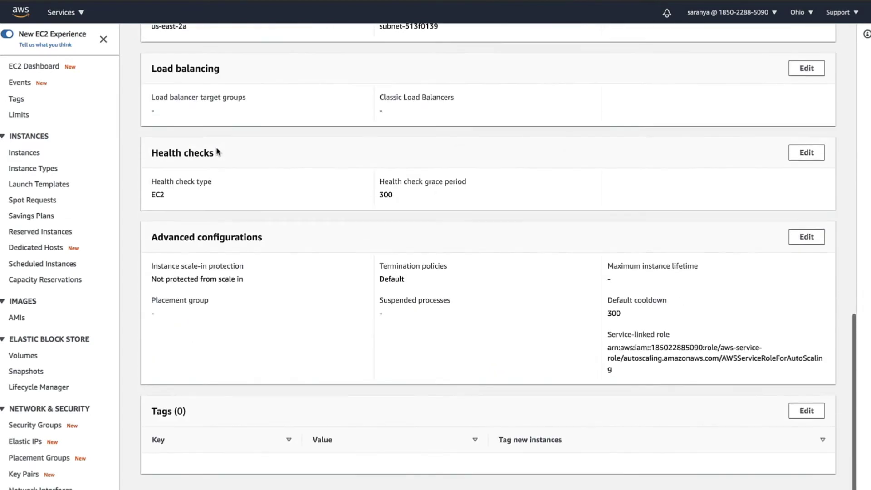
left_click(807, 412)
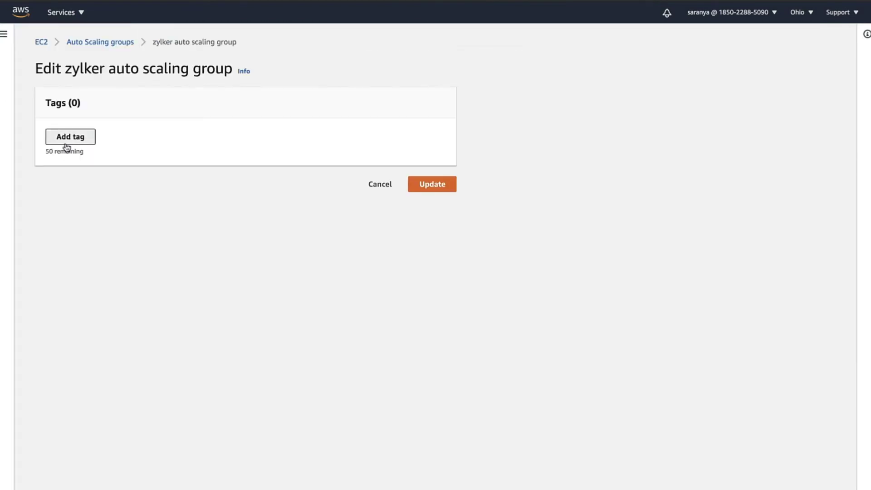
left_click(68, 139)
type("grou")
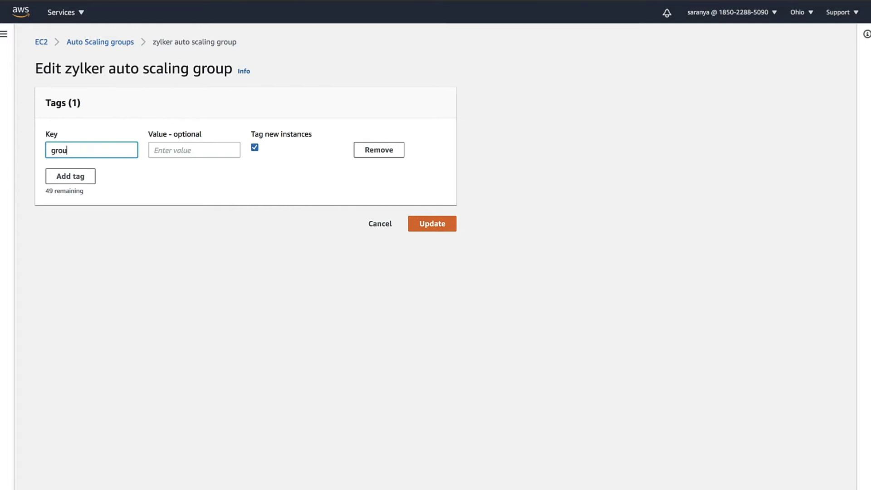
type("p_site")
type("24x7")
left_click(180, 153)
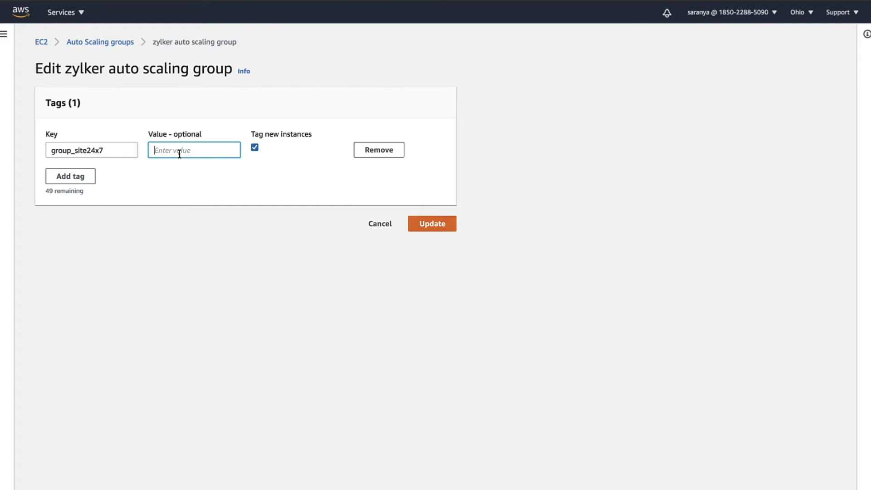
type("zylker")
left_click(421, 228)
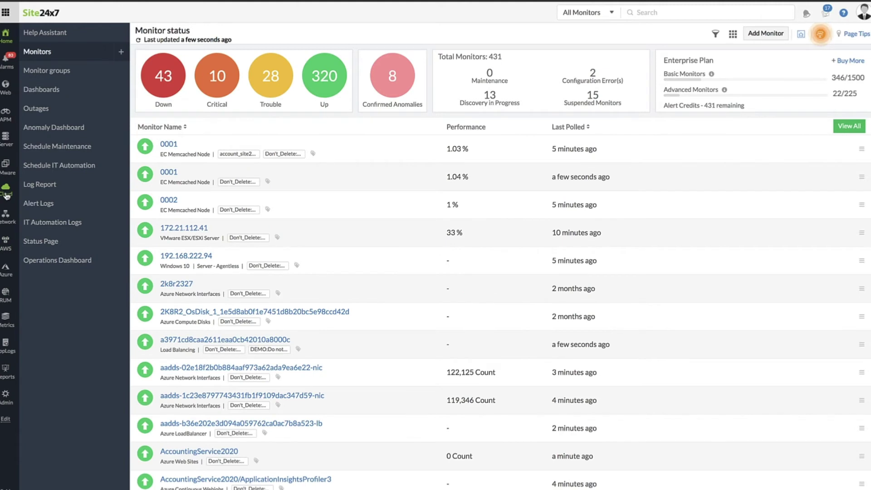
left_click(6, 192)
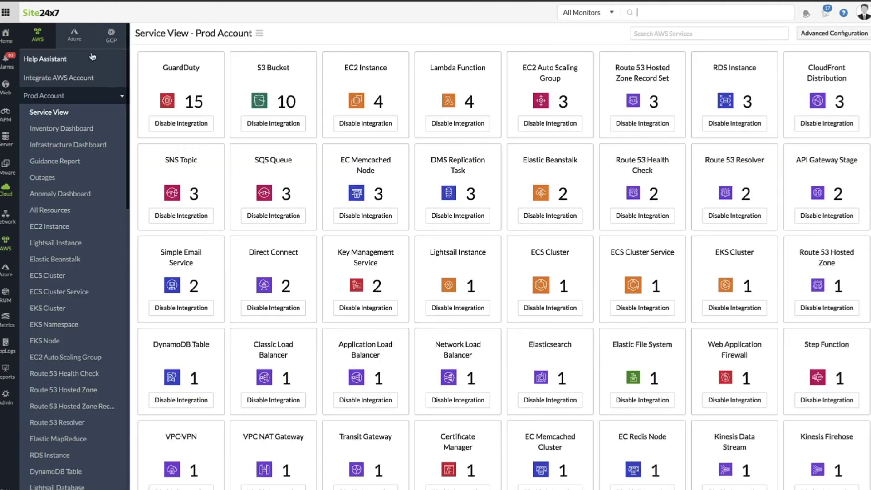
left_click(258, 33)
Edit Prod Account to create monitor groups from native tags zylker and zylker-us
left_click(253, 52)
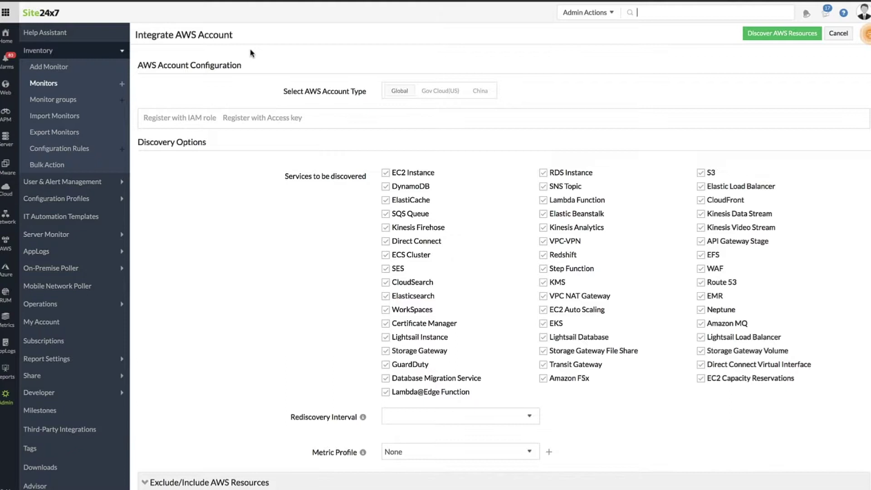
scroll(308, 305, "down", 2)
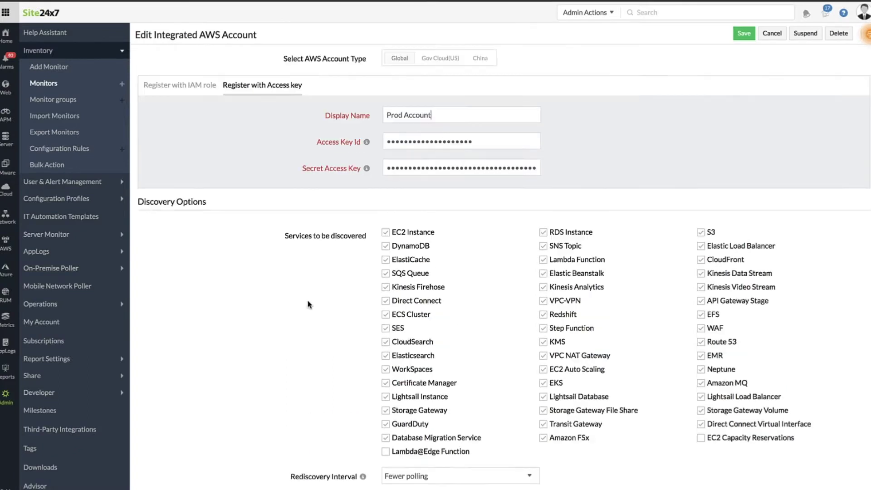
scroll(308, 304, "down", 3)
scroll(308, 304, "down", 4)
scroll(308, 305, "down", 2)
scroll(308, 303, "down", 1)
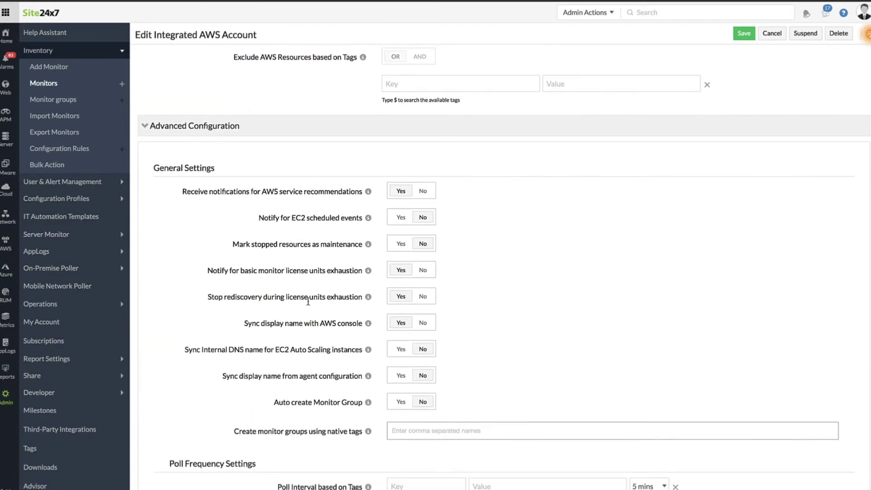
scroll(308, 303, "down", 1)
type("zylker")
key("Return")
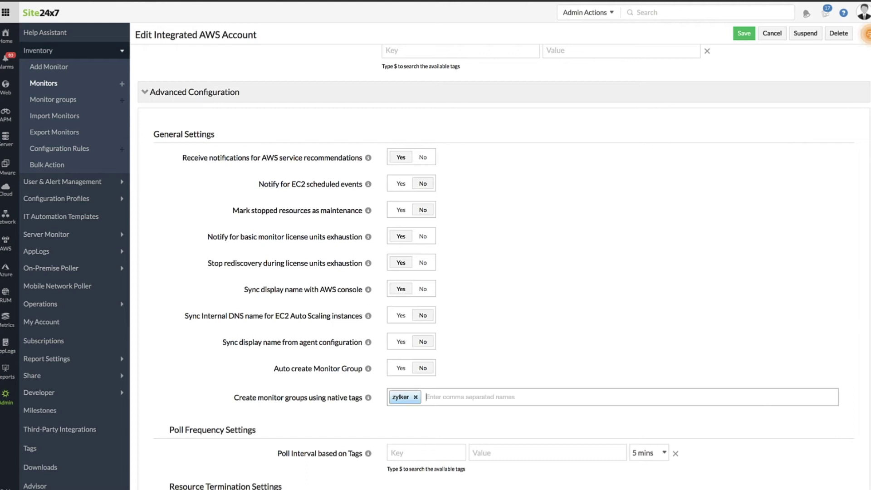
type("zylker-")
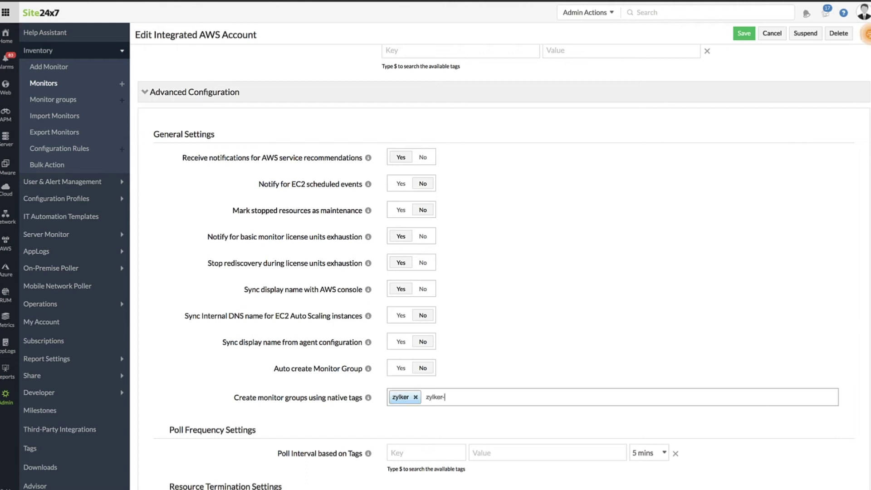
key("Return")
type("v")
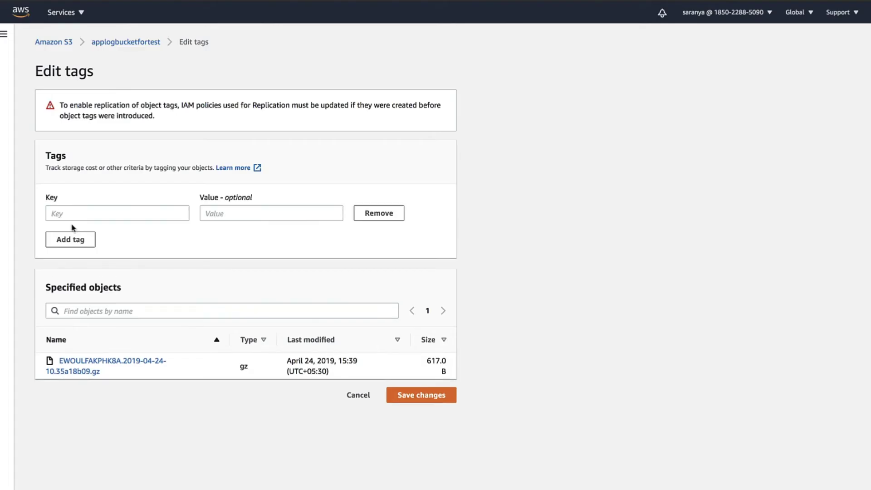
Enter uptime_site24x7 as the new tag key on the applogbucketfortest object
left_click(75, 217)
type("up")
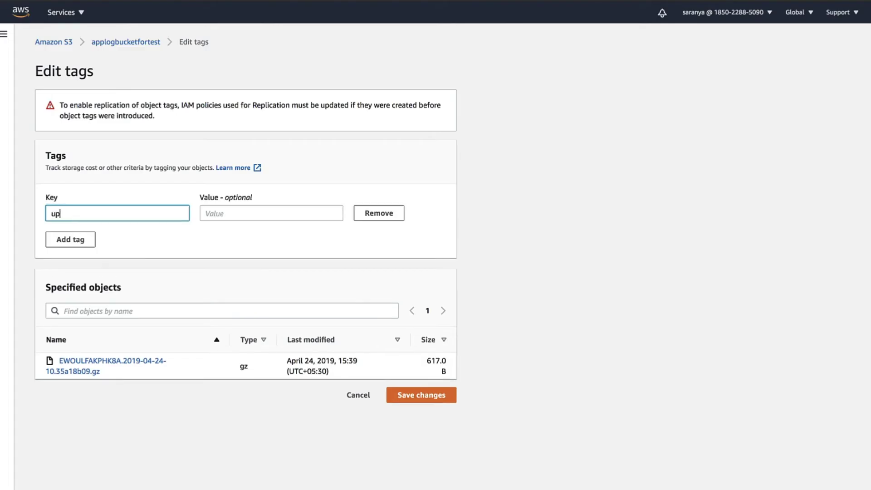
type("time_si")
type("te24x7")
left_click(213, 215)
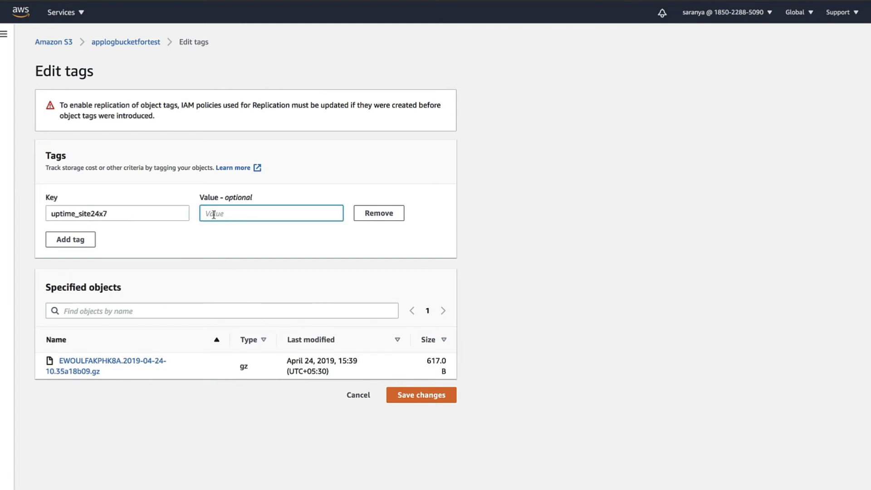
type("tr")
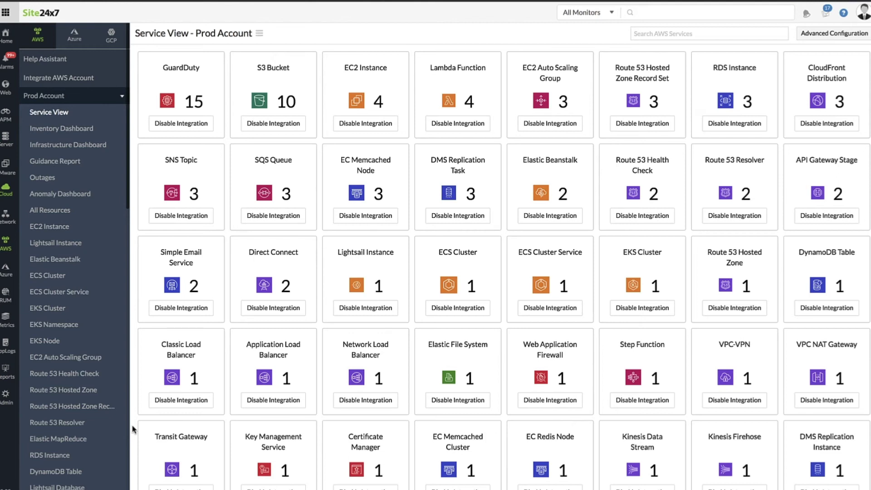
Start an Inventory bulk Modify Threshold Profile action, filtering monitors by Tags
left_click(6, 399)
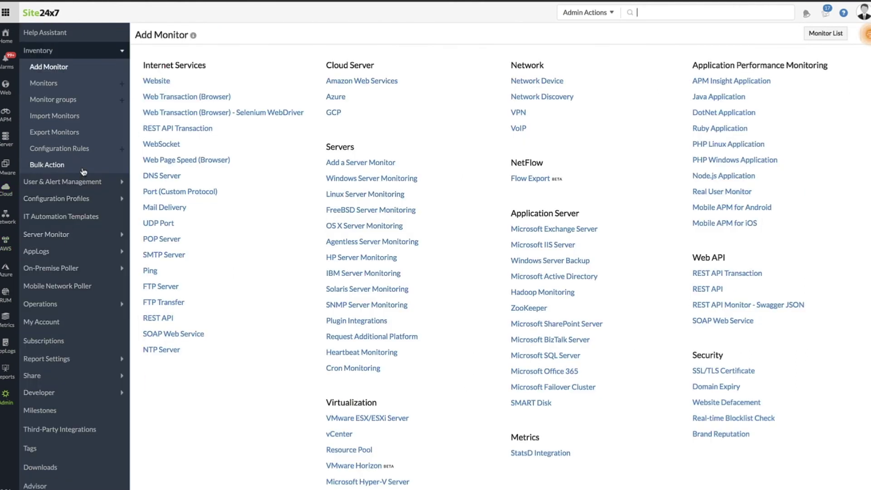
left_click(85, 167)
left_click(165, 80)
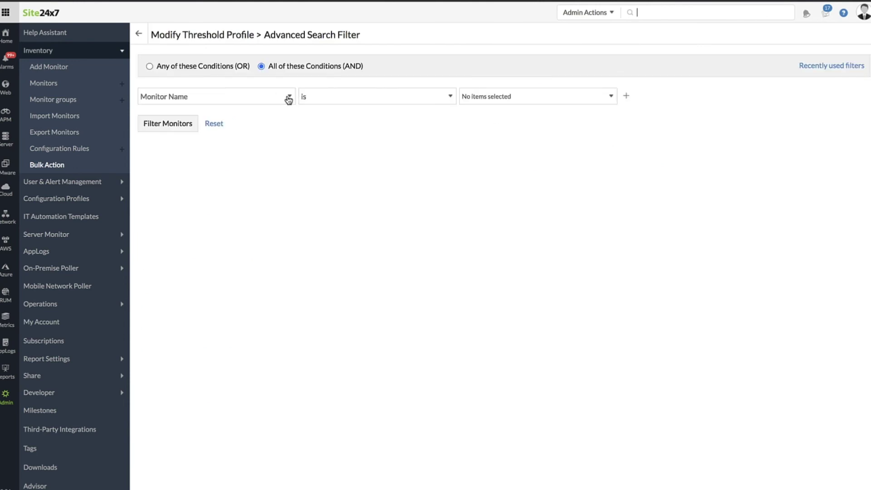
left_click(289, 96)
left_click(258, 182)
Filter to the nine USA:aws zylker usa monitors and choose Default Threshold - SERVER
left_click(538, 97)
type("usa")
left_click(532, 178)
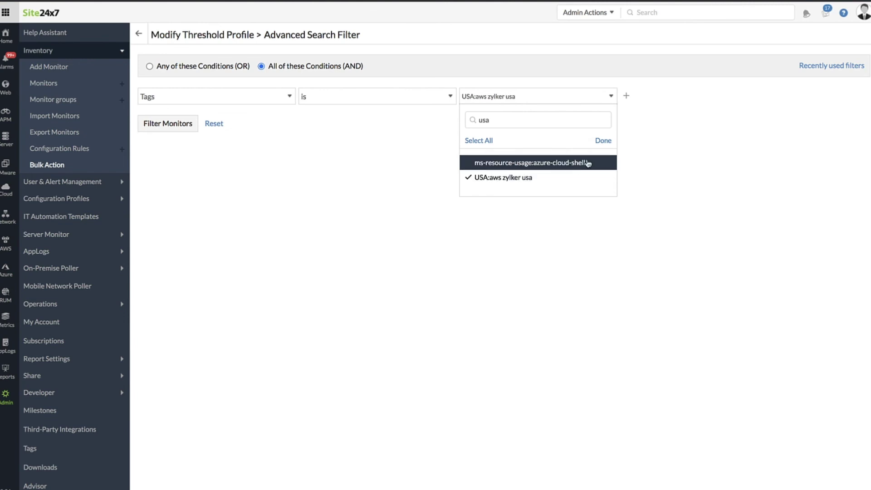
left_click(603, 141)
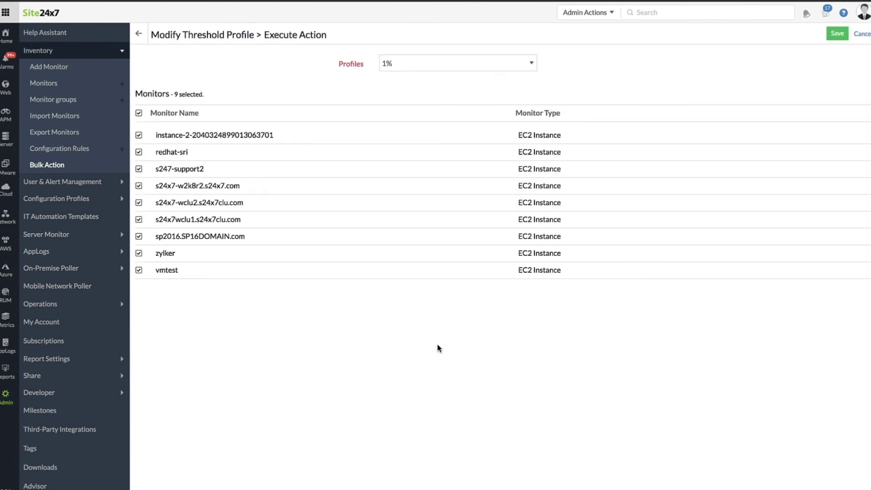
left_click(532, 64)
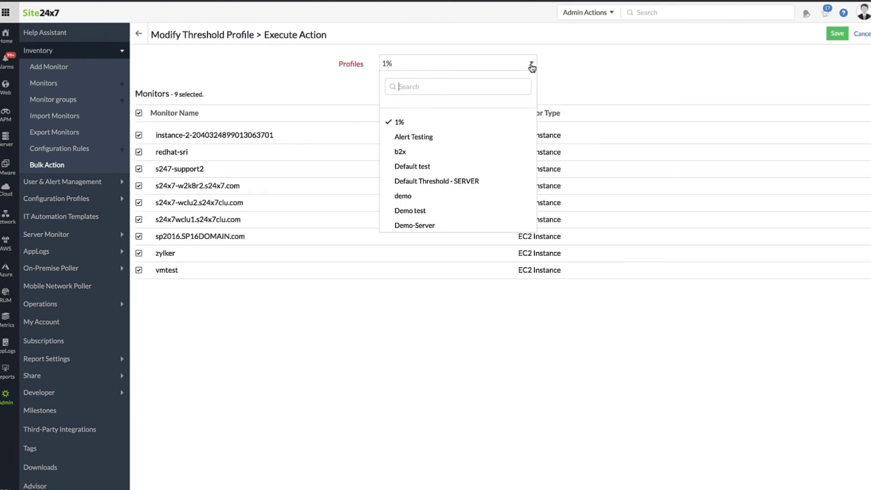
left_click(455, 183)
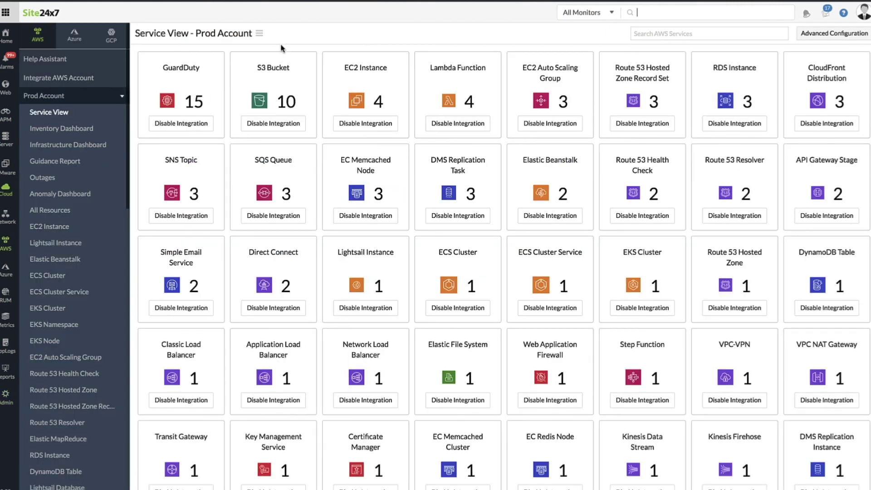
Edit Prod Account's tag poll-interval rule to $MonitorType covering Amazon FSx and Amazon MQ Broker
left_click(258, 34)
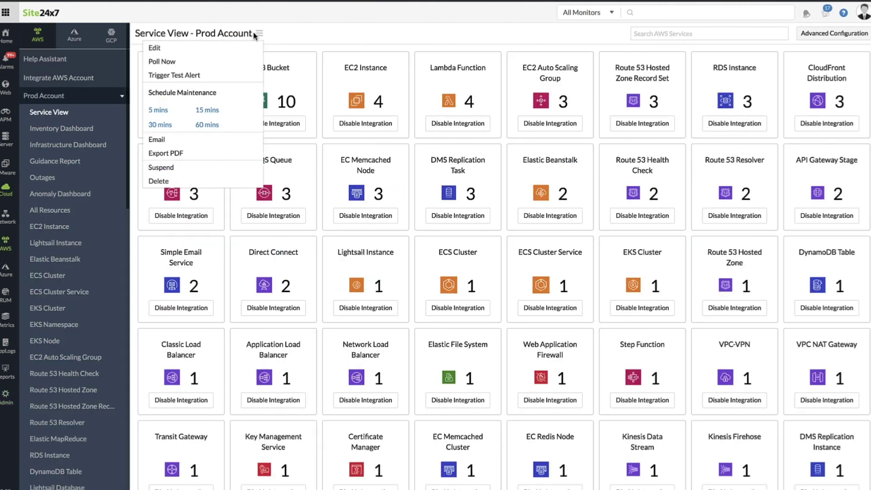
left_click(252, 49)
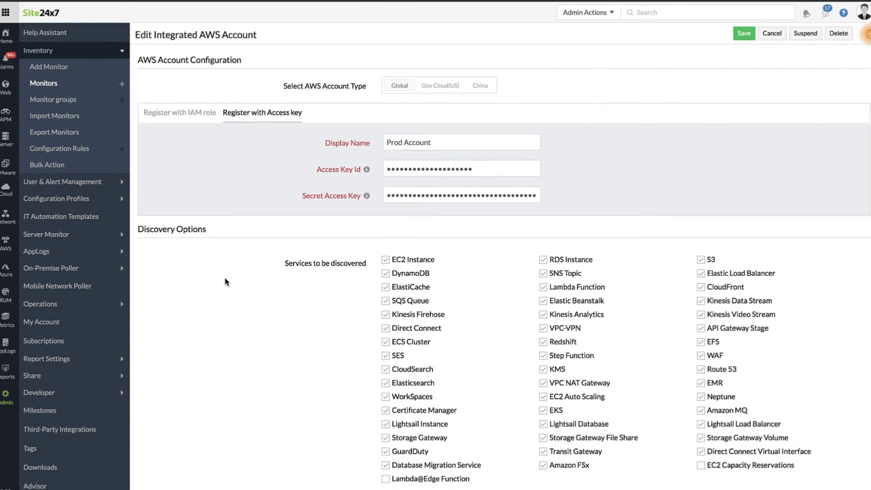
scroll(225, 281, "down", 5)
scroll(226, 282, "down", 1)
scroll(225, 281, "down", 2)
scroll(214, 319, "down", 3)
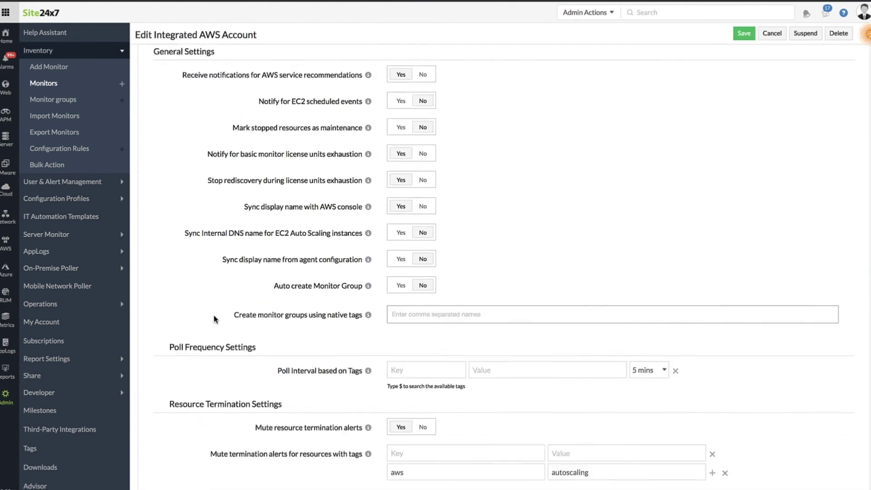
scroll(214, 319, "down", 1)
scroll(215, 319, "down", 3)
left_click(423, 207)
type("$")
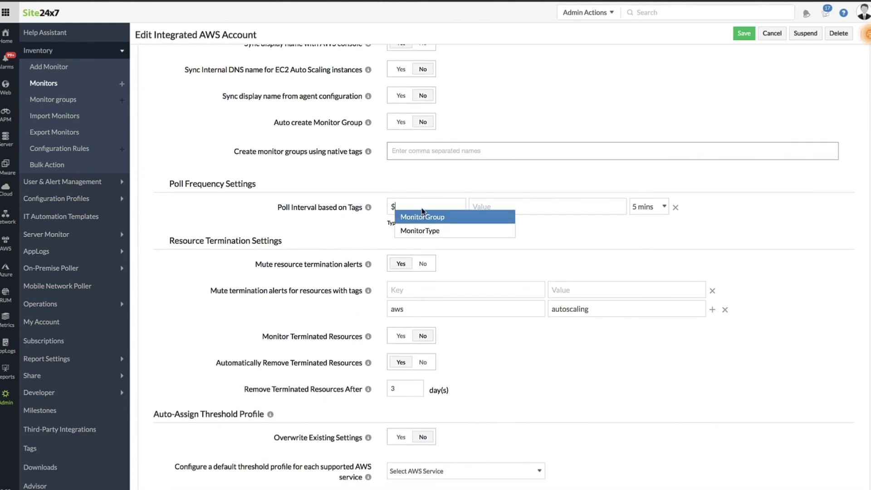
left_click(426, 232)
left_click(505, 273)
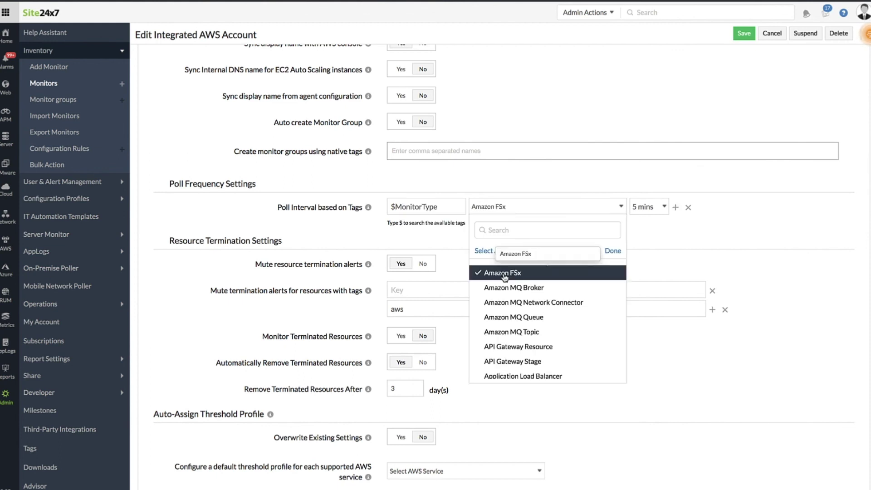
left_click(508, 288)
left_click(608, 253)
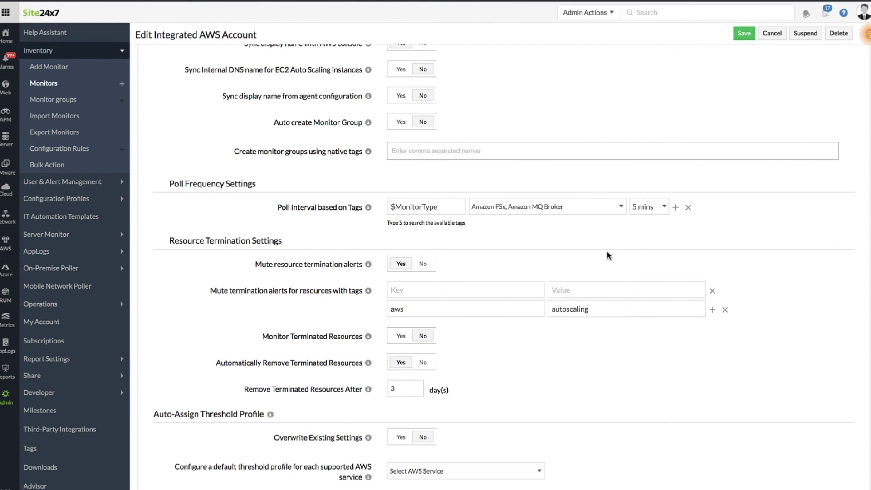
left_click(648, 206)
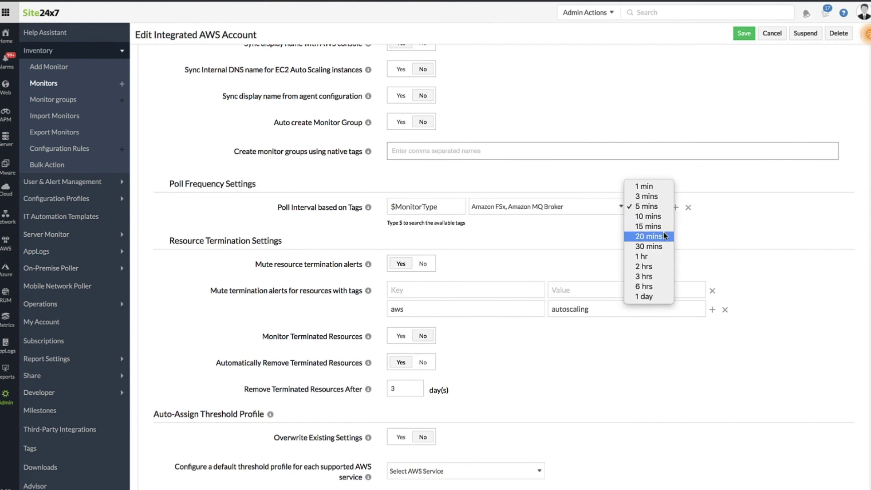